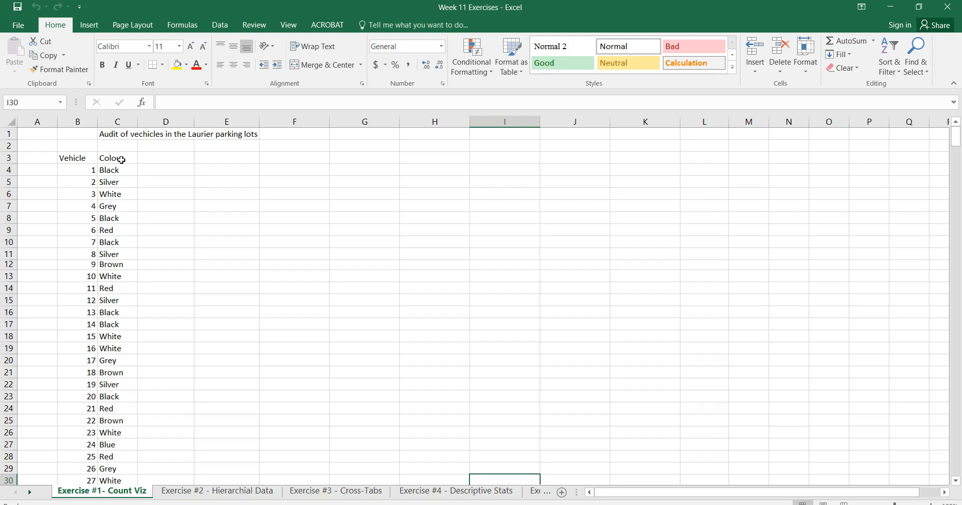
Select the whole Colour column on the Exercise #1- Count Viz sheet, from the header in C3 down to C503
{"action": "scroll", "coordinate": [159, 184], "scroll_direction": "down", "scroll_amount": 5}
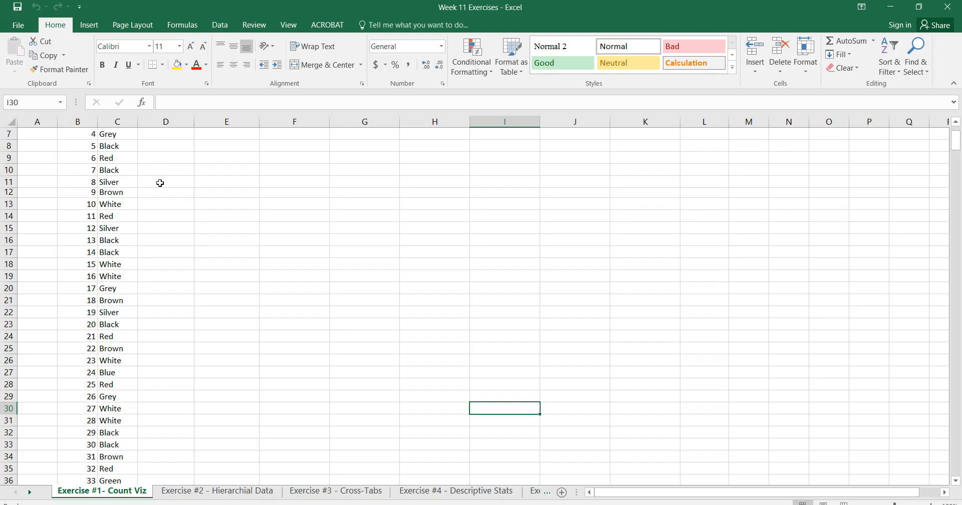
{"action": "scroll", "coordinate": [160, 186], "scroll_direction": "down", "scroll_amount": 19}
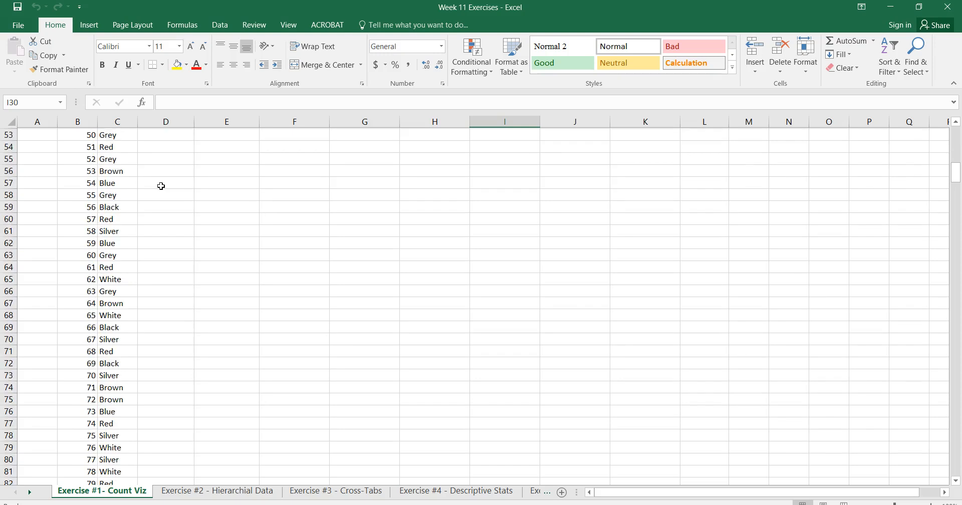
{"action": "scroll", "coordinate": [162, 190], "scroll_direction": "down", "scroll_amount": 3}
{"action": "scroll", "coordinate": [163, 192], "scroll_direction": "up", "scroll_amount": 13}
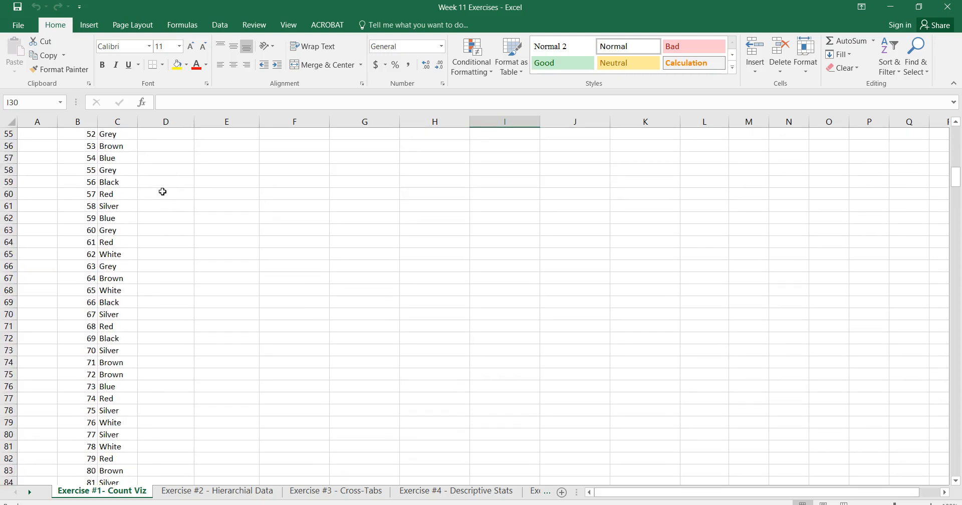
{"action": "scroll", "coordinate": [163, 191], "scroll_direction": "up", "scroll_amount": 14}
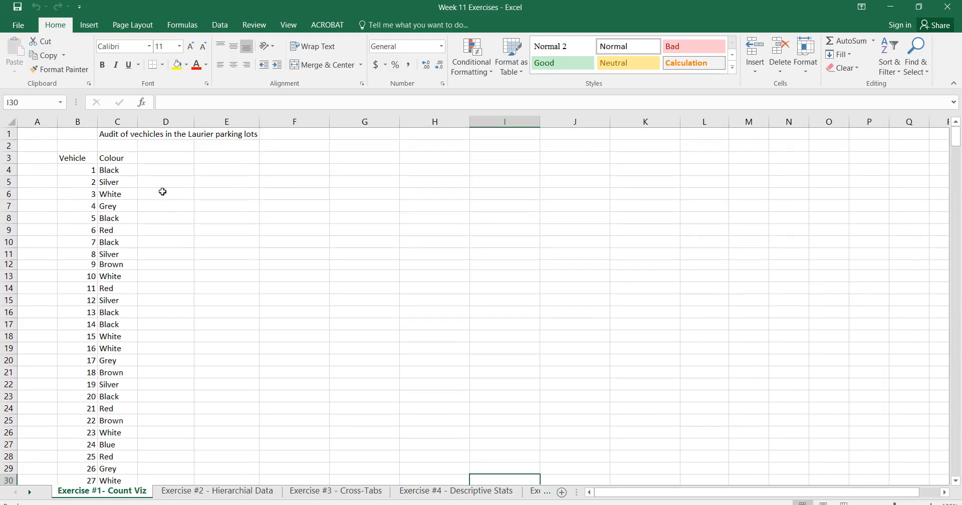
{"action": "left_click", "coordinate": [84, 160]}
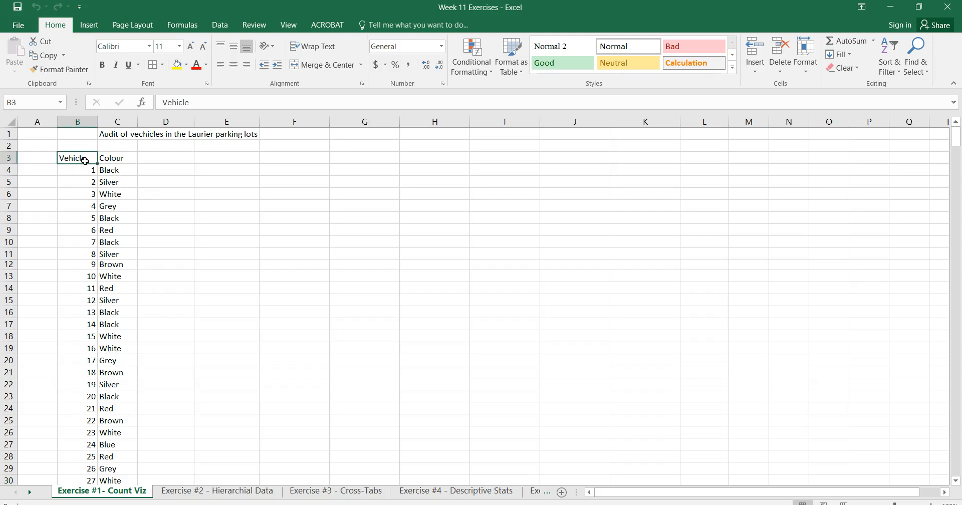
{"action": "key", "text": "Right"}
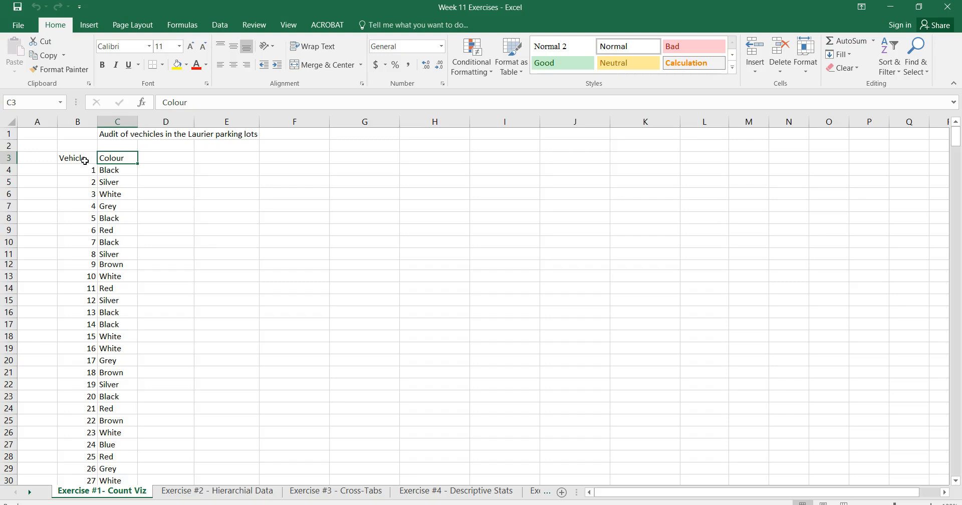
{"action": "key", "text": "ctrl+shift+Down"}
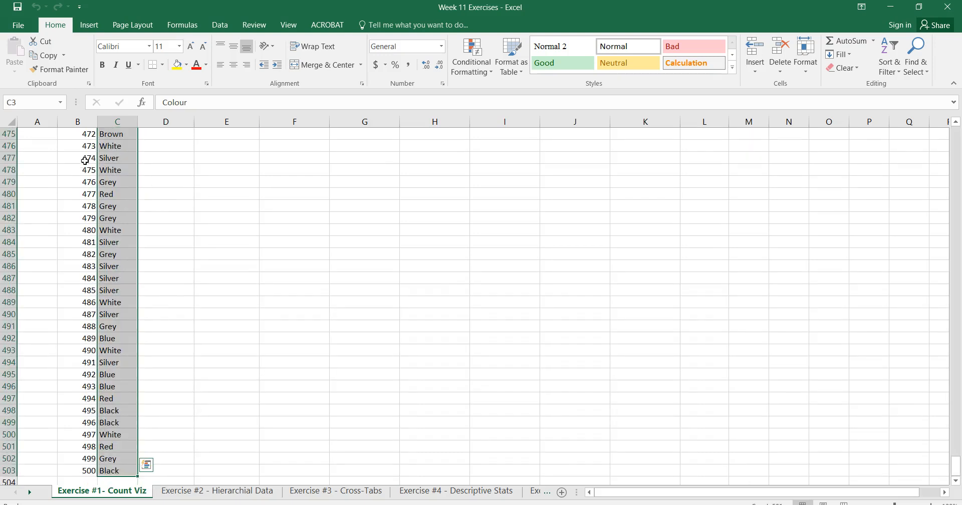
{"action": "scroll", "coordinate": [186, 192], "scroll_direction": "up", "scroll_amount": 20}
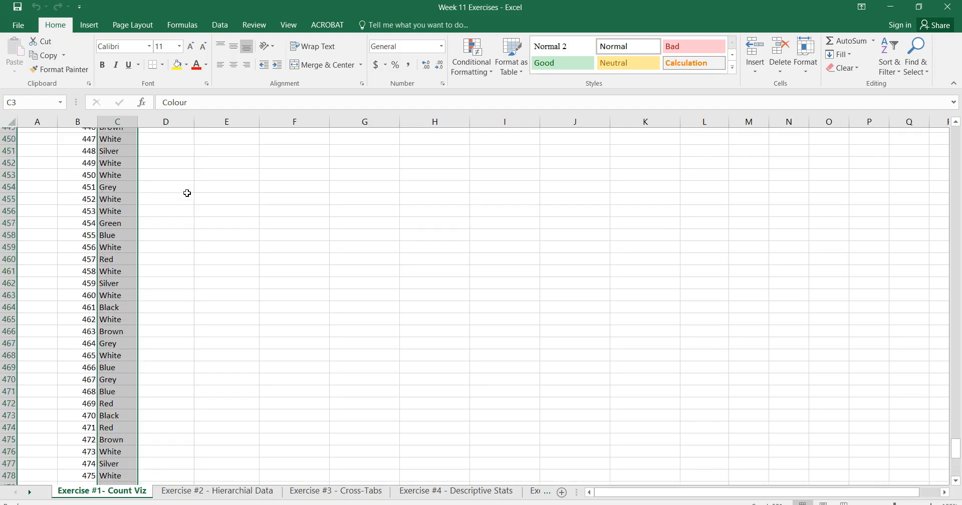
{"action": "scroll", "coordinate": [186, 192], "scroll_direction": "up", "scroll_amount": 20}
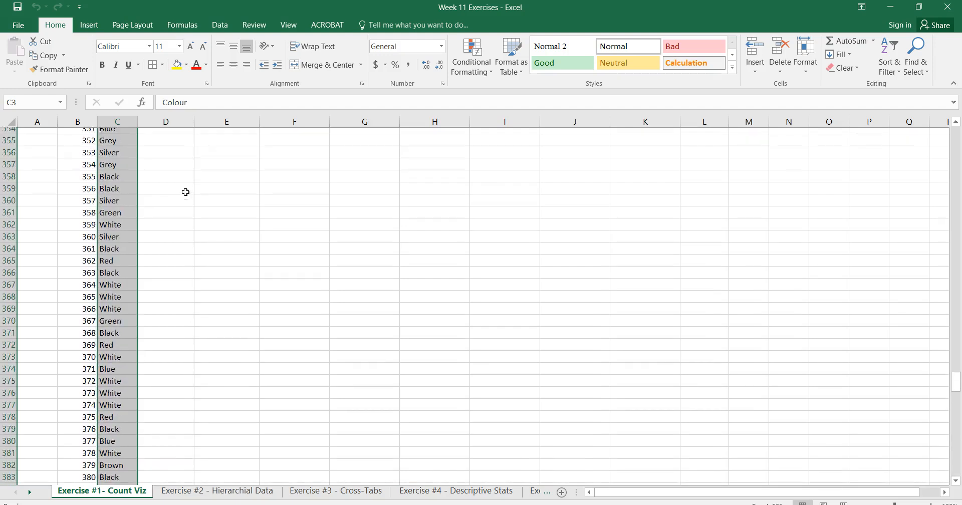
{"action": "mouse_move", "coordinate": [960, 345]}
{"action": "left_mouse_down"}
{"action": "mouse_move", "coordinate": [955, 295]}
{"action": "mouse_move", "coordinate": [956, 351]}
{"action": "left_mouse_up"}
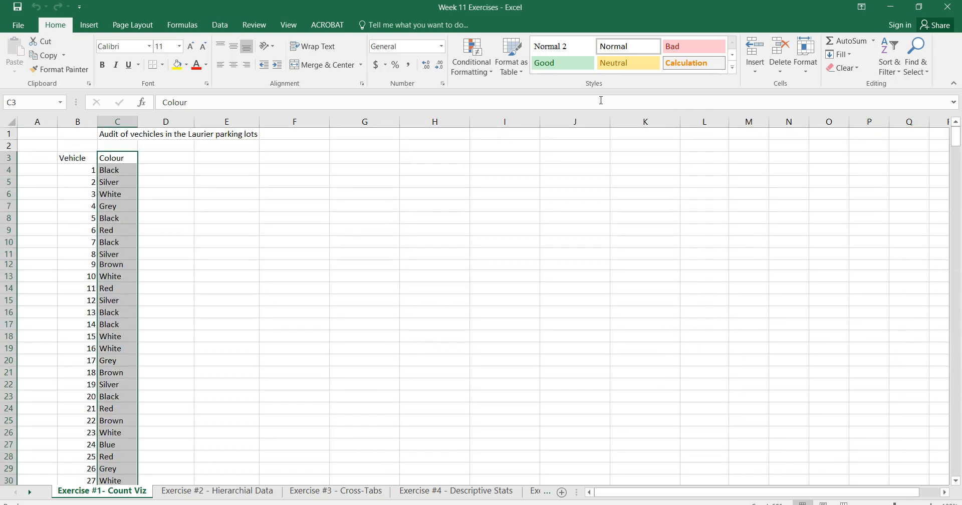
Insert the recommended clustered column chart of Count of Colour and move it well clear of the count table, starting near column K
{"action": "left_click", "coordinate": [93, 27]}
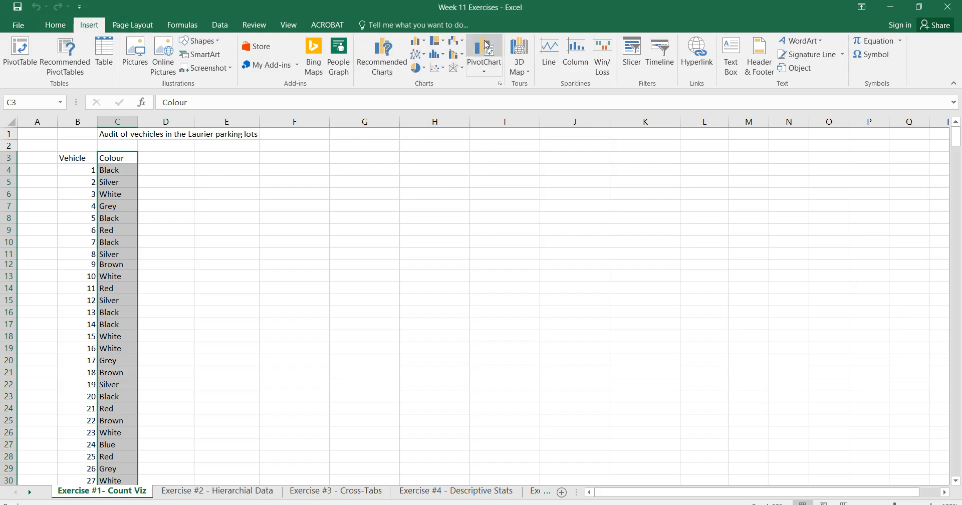
{"action": "left_click", "coordinate": [386, 61]}
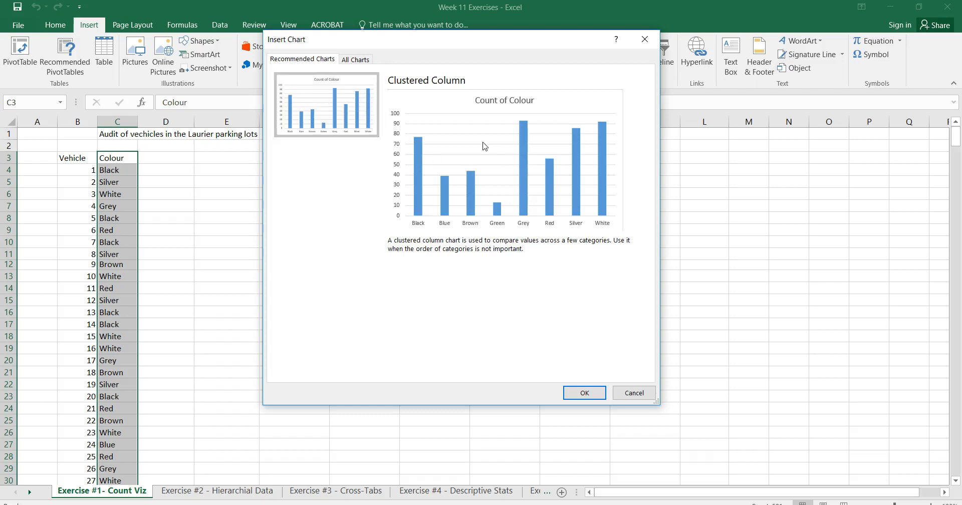
{"action": "left_click", "coordinate": [571, 393]}
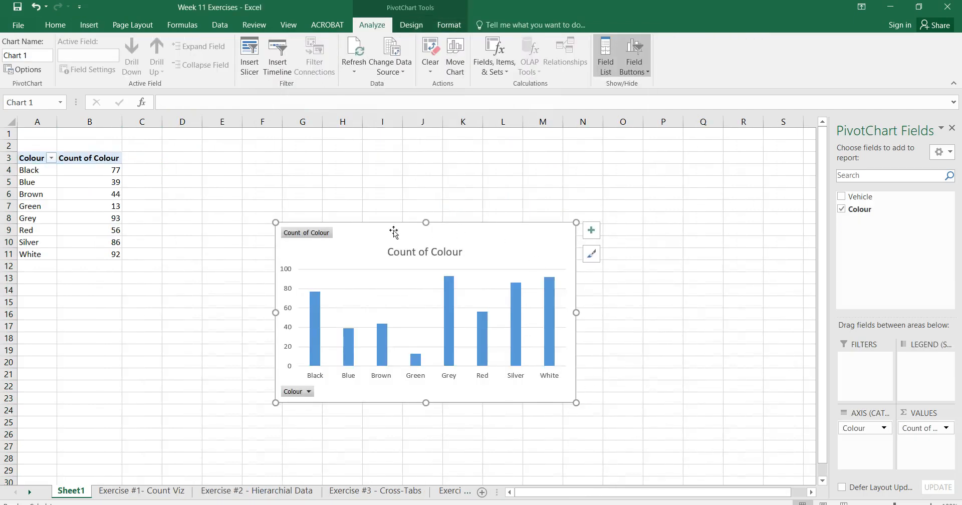
{"action": "left_click_drag", "start_coordinate": [385, 223], "coordinate": [277, 165]}
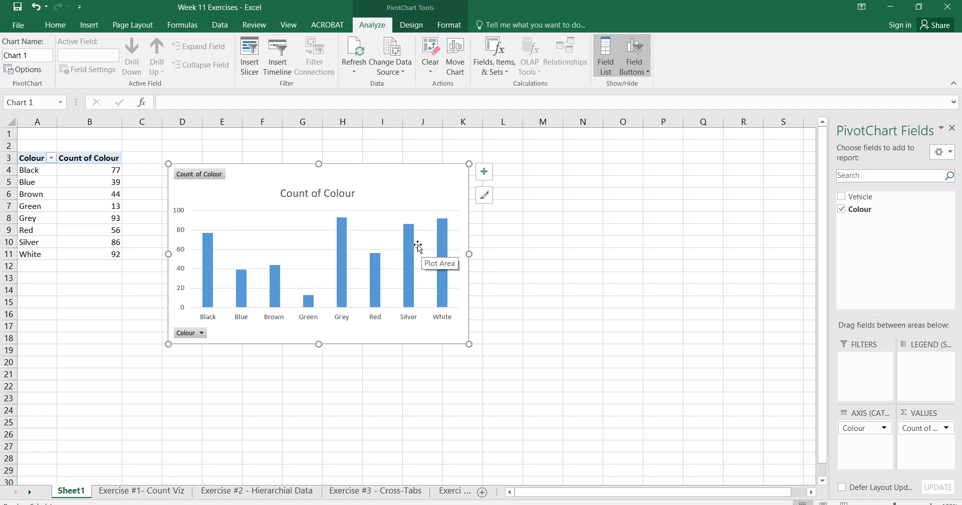
{"action": "left_click_drag", "start_coordinate": [358, 164], "coordinate": [630, 150]}
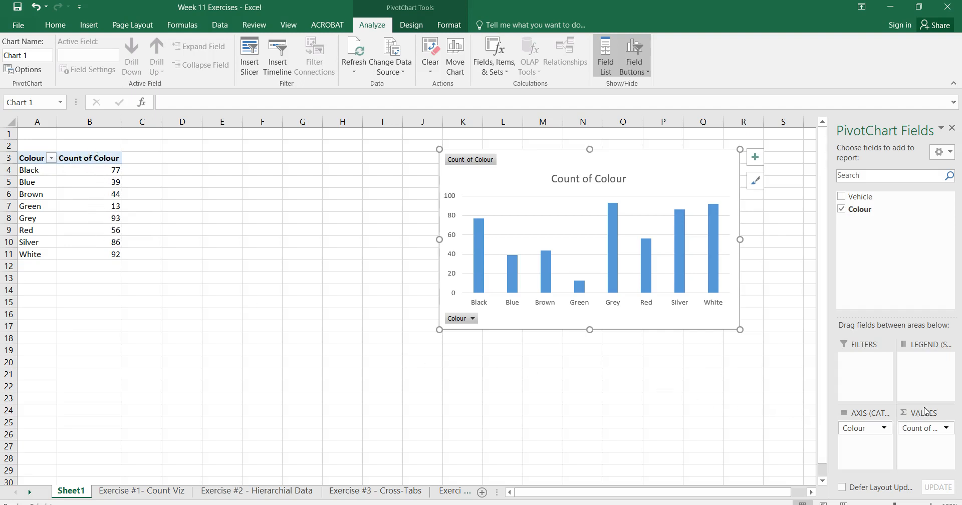
Show the Count of Colour values as % of Grand Total
{"action": "left_click", "coordinate": [946, 428]}
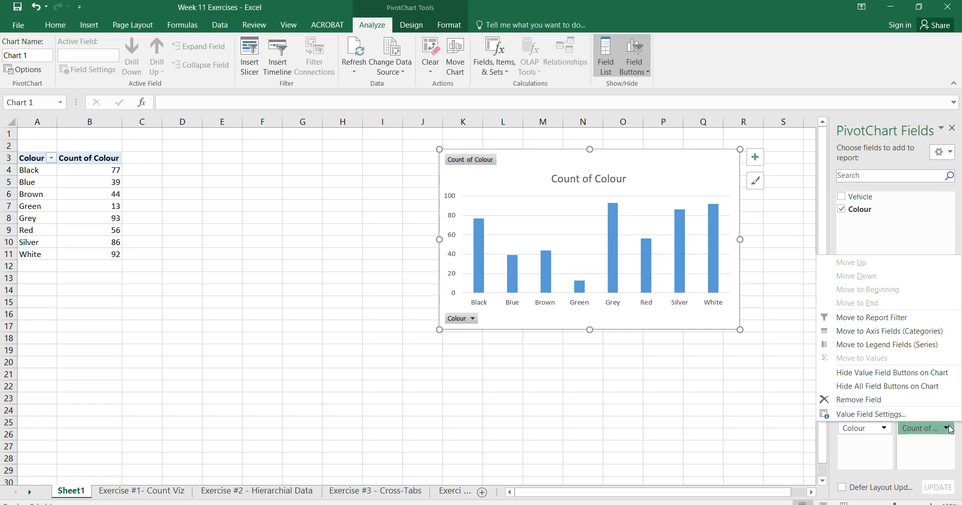
{"action": "left_click", "coordinate": [866, 414]}
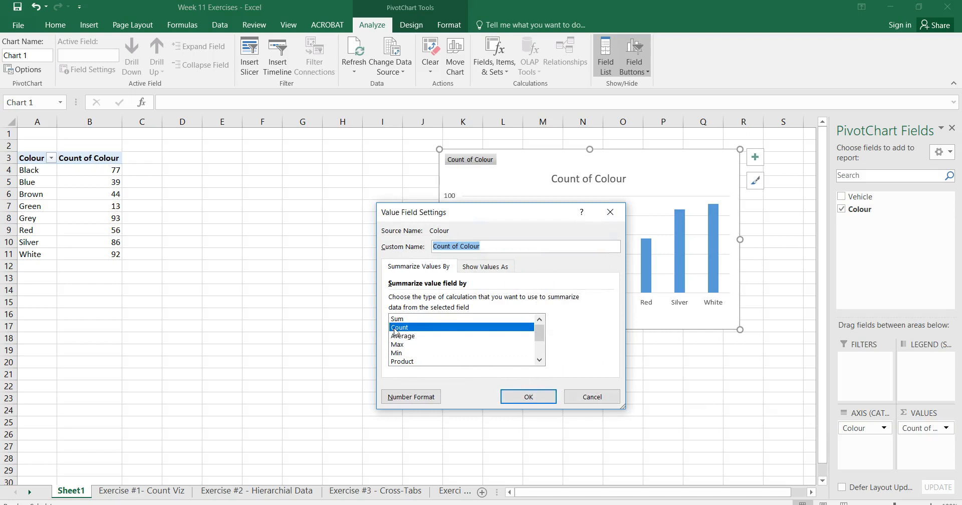
{"action": "left_click", "coordinate": [485, 268]}
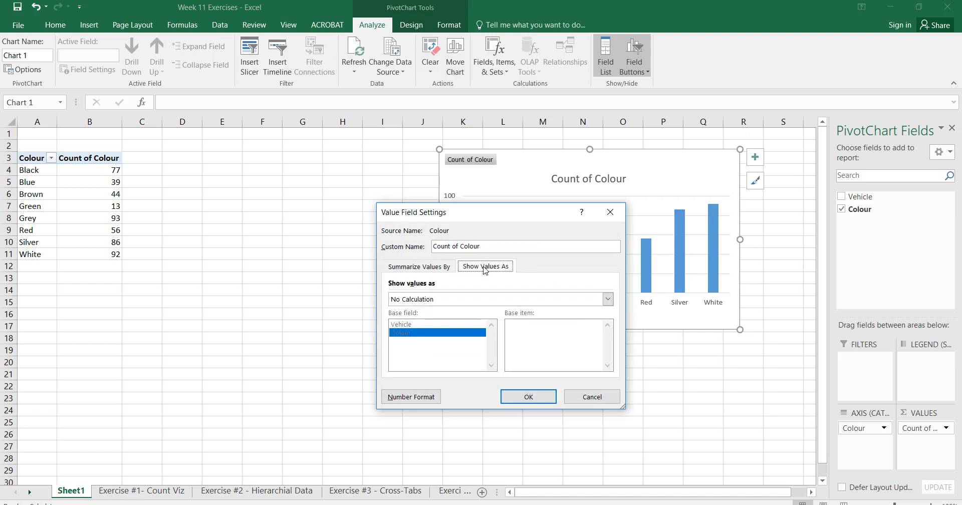
{"action": "left_click", "coordinate": [608, 299]}
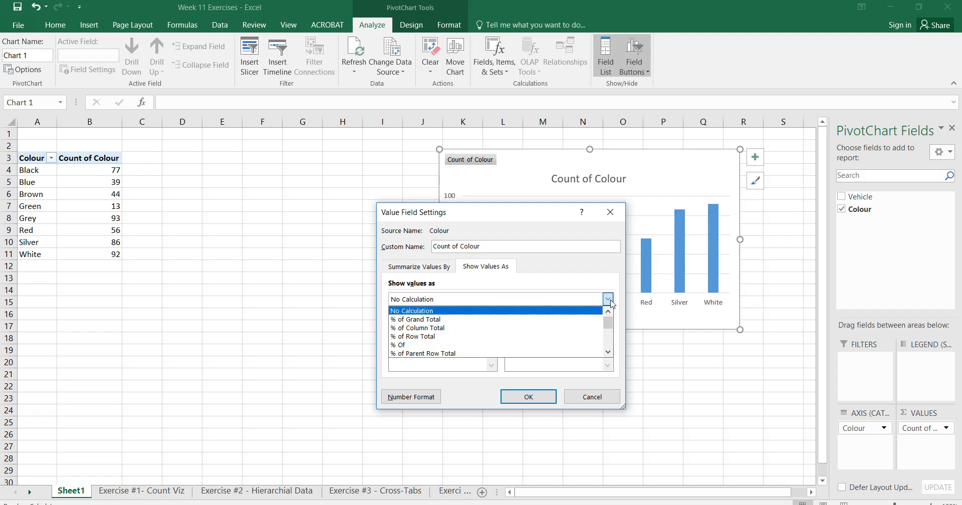
{"action": "left_click", "coordinate": [446, 320]}
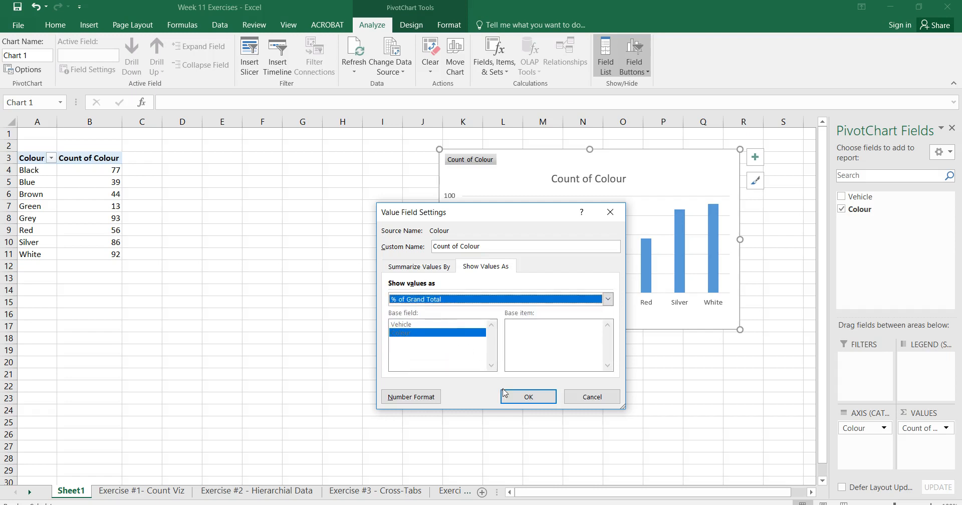
{"action": "left_click", "coordinate": [522, 397]}
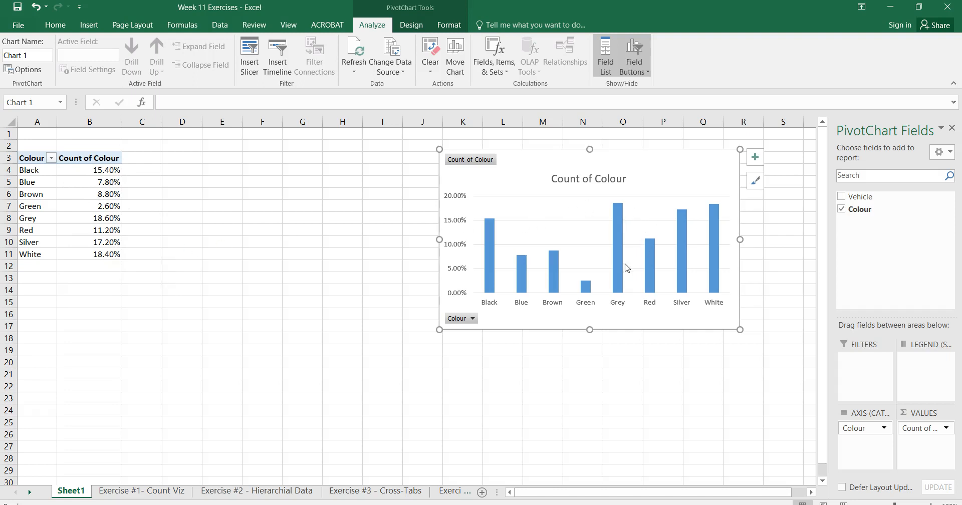
{"action": "mouse_move", "coordinate": [617, 267]}
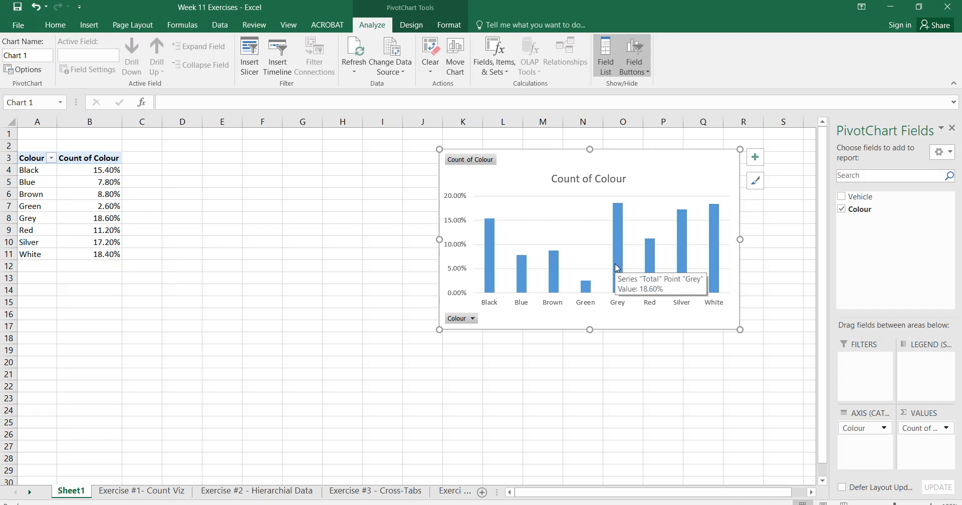
Insert a 3-D pie chart from the pivot table A3:B11 and place it below the table, around row 13
{"action": "left_click", "coordinate": [30, 172]}
{"action": "left_click_drag", "start_coordinate": [109, 253], "coordinate": [89, 253]}
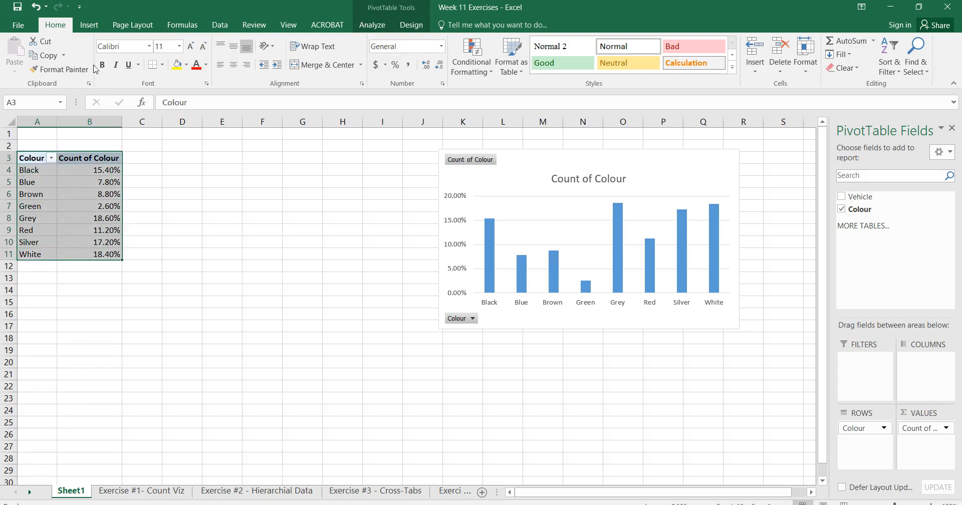
{"action": "left_click", "coordinate": [89, 25]}
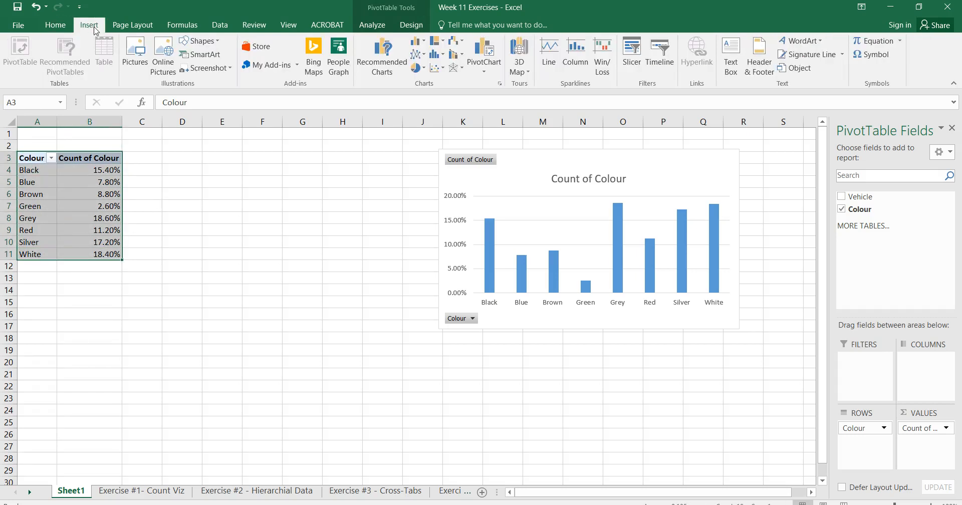
{"action": "left_click", "coordinate": [389, 55]}
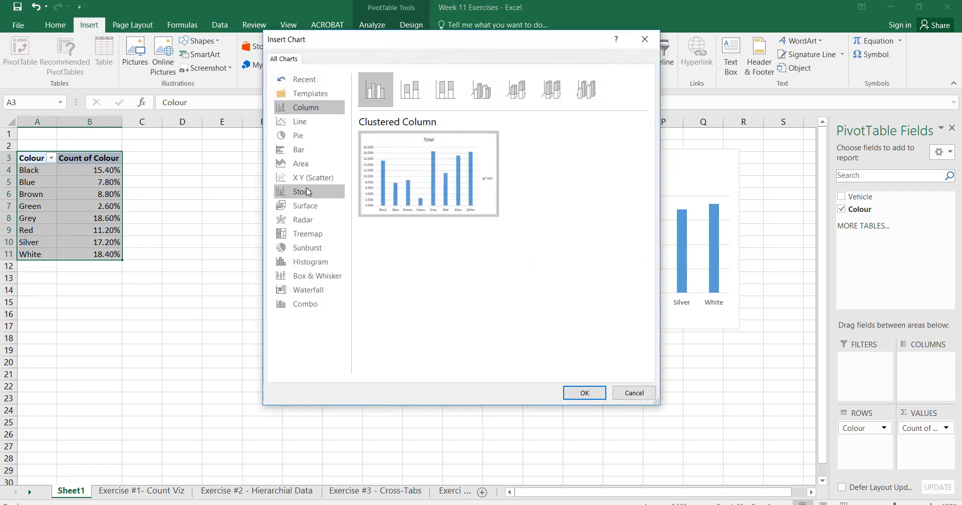
{"action": "left_click", "coordinate": [281, 137]}
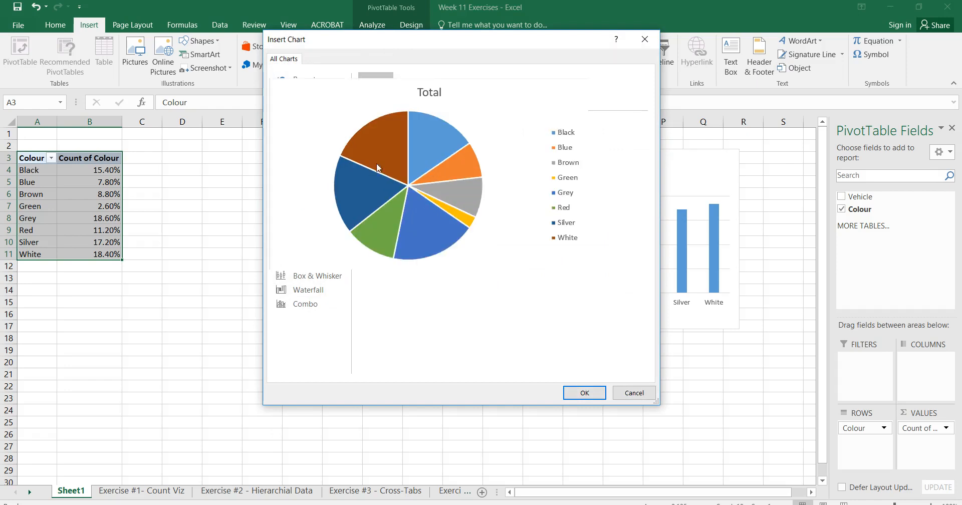
{"action": "left_click", "coordinate": [410, 92]}
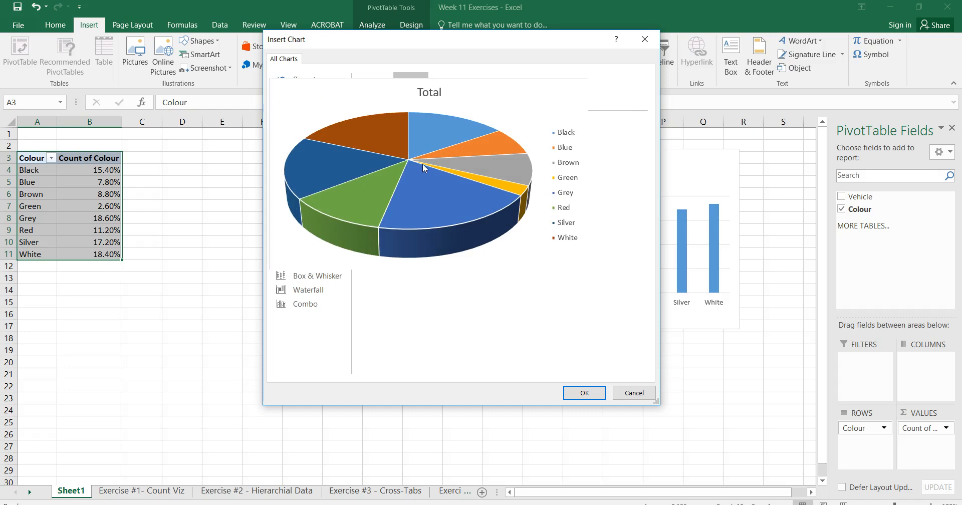
{"action": "left_click", "coordinate": [584, 394]}
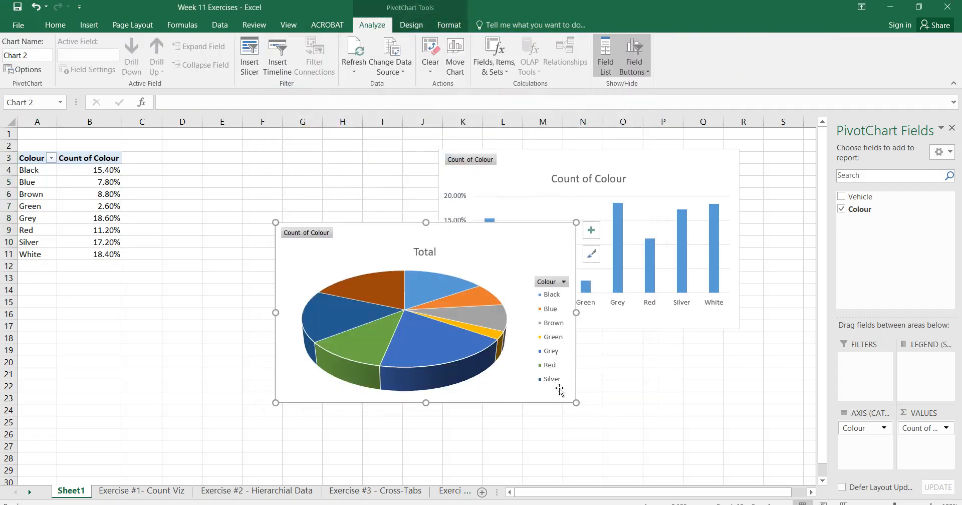
{"action": "left_click_drag", "start_coordinate": [362, 226], "coordinate": [193, 284]}
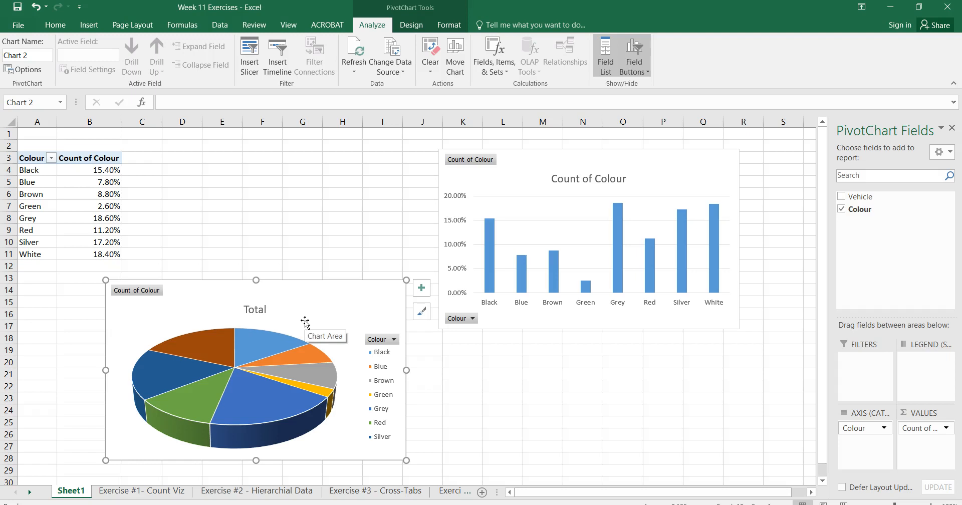
Apply the grey gradient chart style with dark percentage labels to the pie chart
{"action": "left_click", "coordinate": [423, 314]}
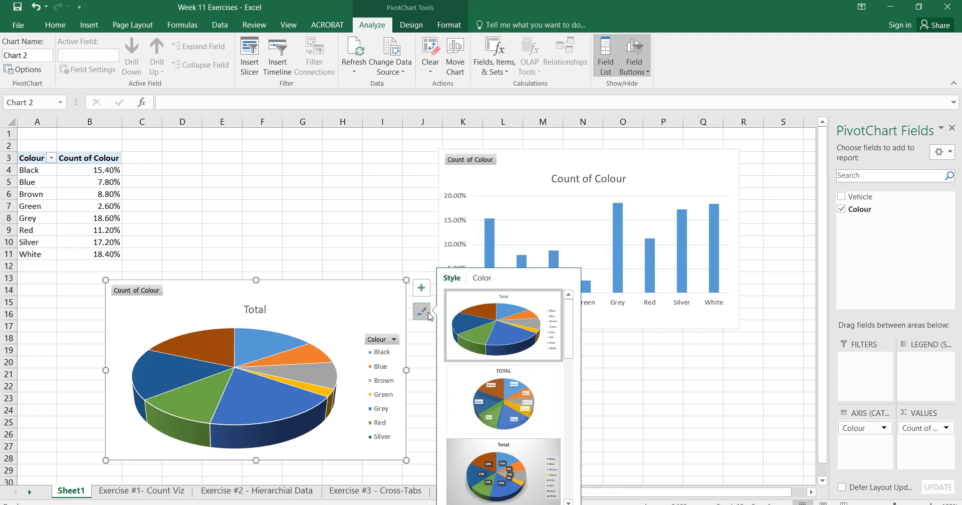
{"action": "scroll", "coordinate": [572, 336], "scroll_direction": "down", "scroll_amount": 1}
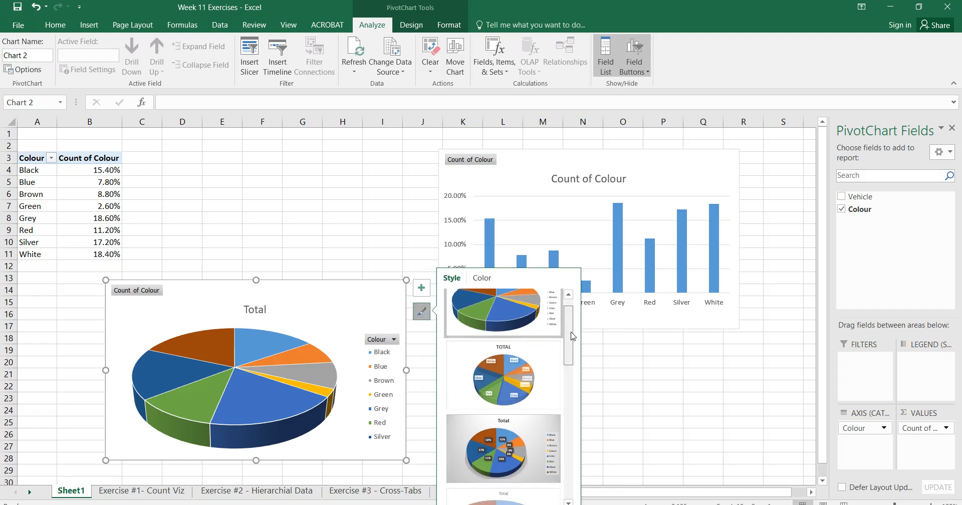
{"action": "scroll", "coordinate": [572, 336], "scroll_direction": "down", "scroll_amount": 2}
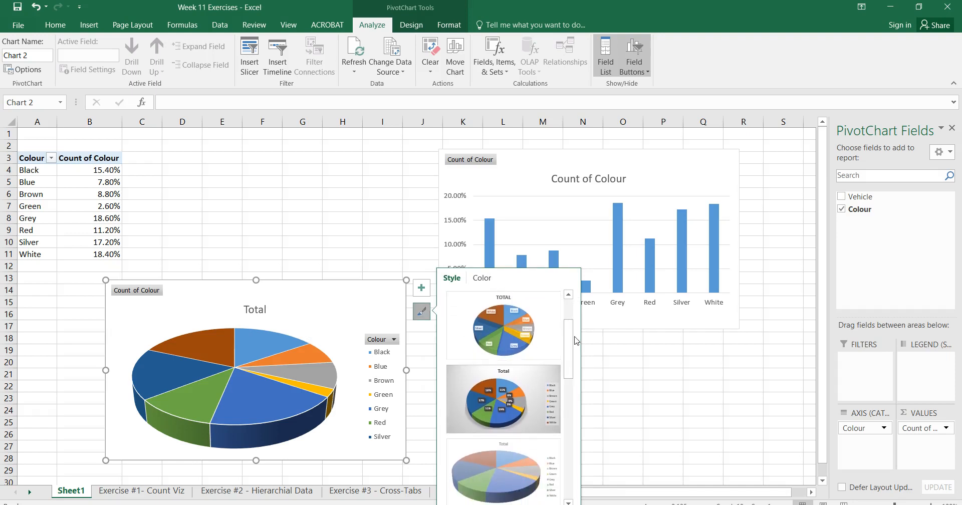
{"action": "scroll", "coordinate": [574, 338], "scroll_direction": "down", "scroll_amount": 2}
{"action": "left_click", "coordinate": [508, 354]}
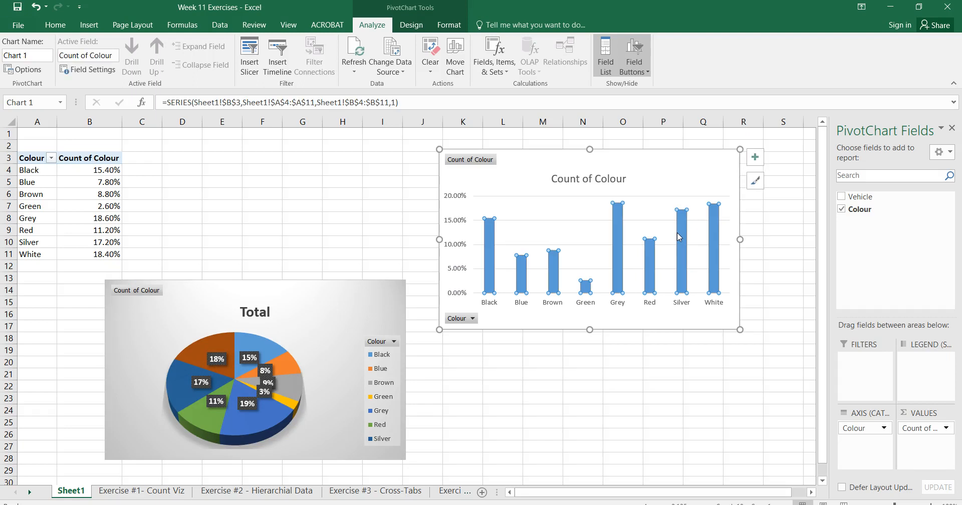
Apply the dark-background chart style to the Count of Colour column chart and deselect the chart
{"action": "left_click", "coordinate": [755, 180]}
{"action": "scroll", "coordinate": [820, 319], "scroll_direction": "down", "scroll_amount": 2}
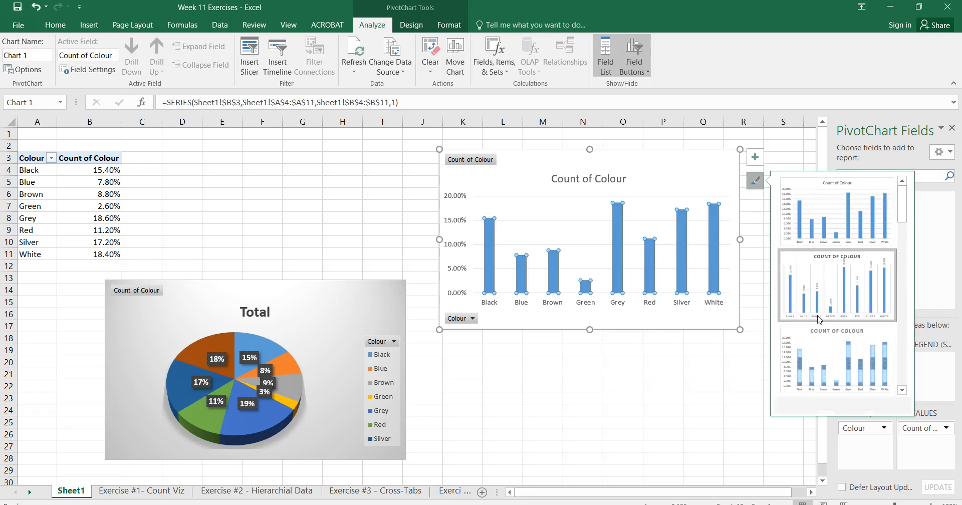
{"action": "scroll", "coordinate": [882, 330], "scroll_direction": "down", "scroll_amount": 1}
{"action": "scroll", "coordinate": [882, 329], "scroll_direction": "down", "scroll_amount": 1}
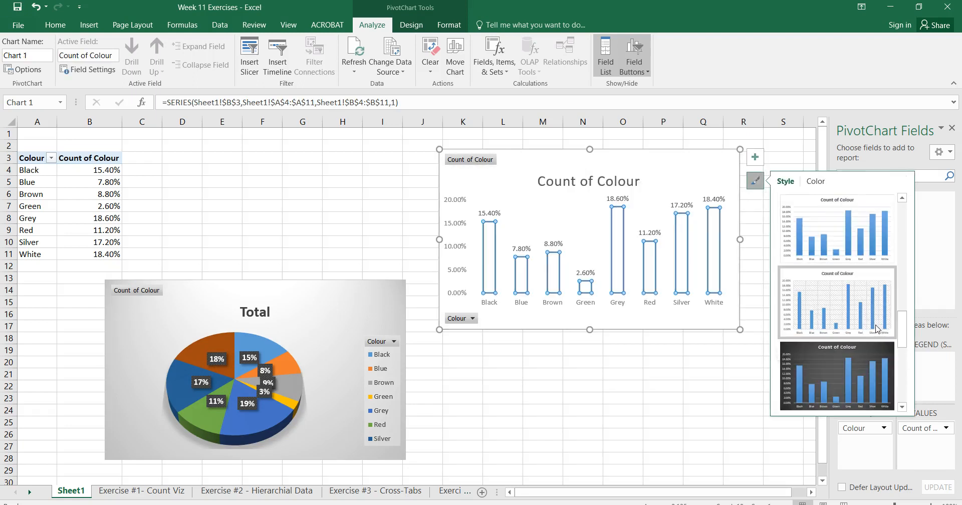
{"action": "left_click", "coordinate": [855, 365]}
{"action": "left_click", "coordinate": [591, 393]}
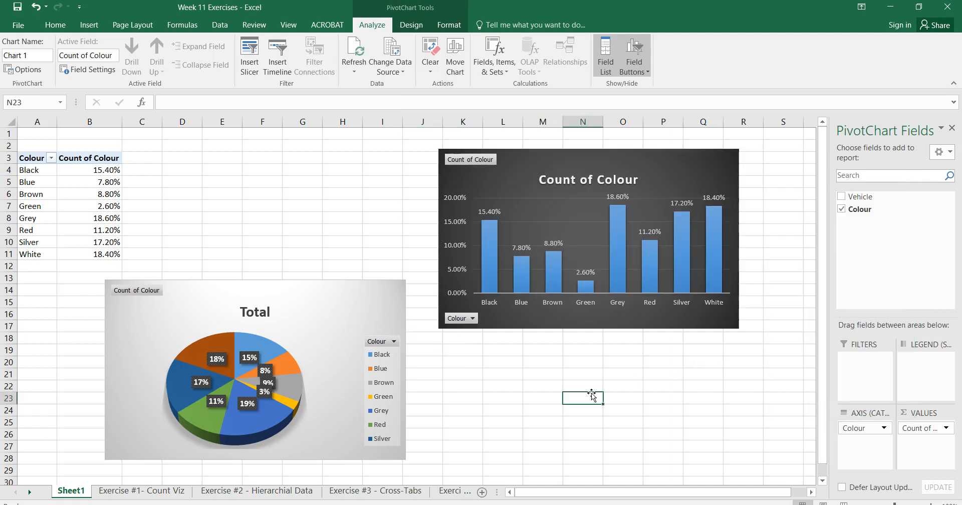